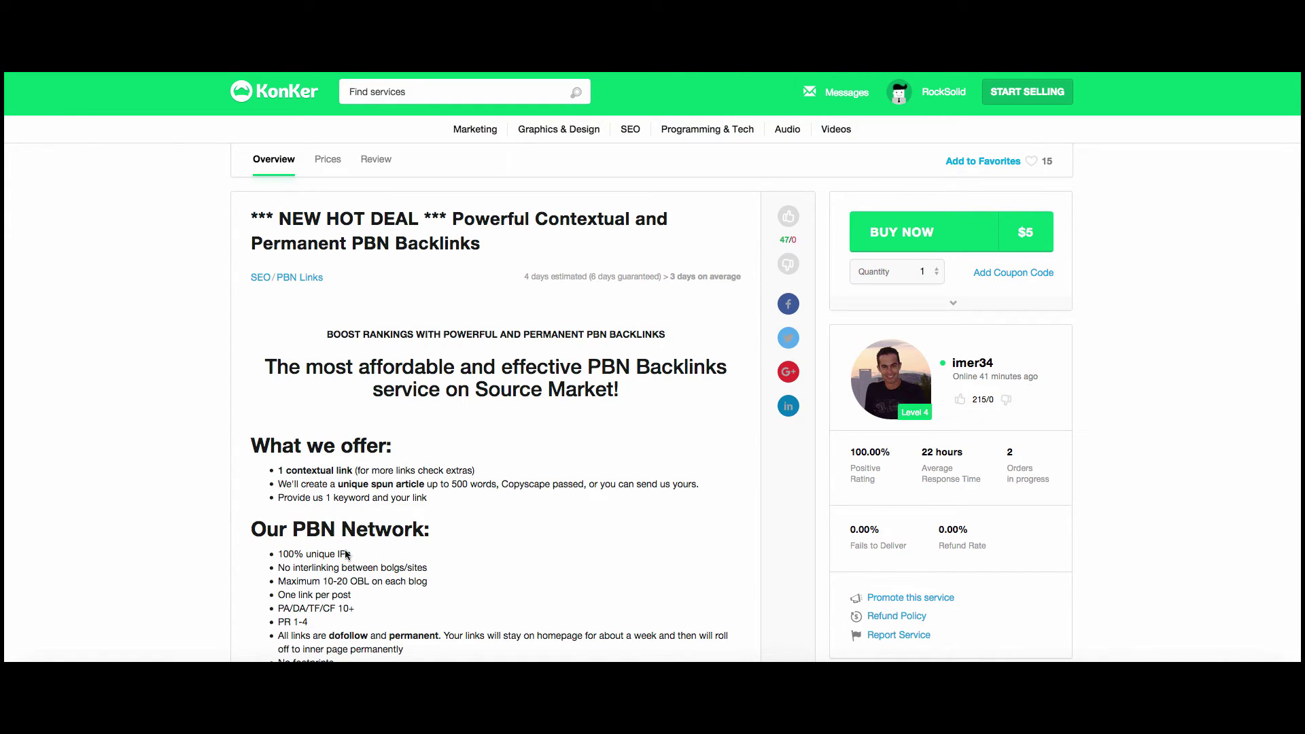
Compare the $5 PBN backlinks listing with the Lawn Care/Landscaping/Contracting PBN link listing, including the $5 listing's extras and buyer ratings
left_click_drag(352, 609, 288, 606)
left_click(364, 609)
left_click_drag(291, 471, 332, 498)
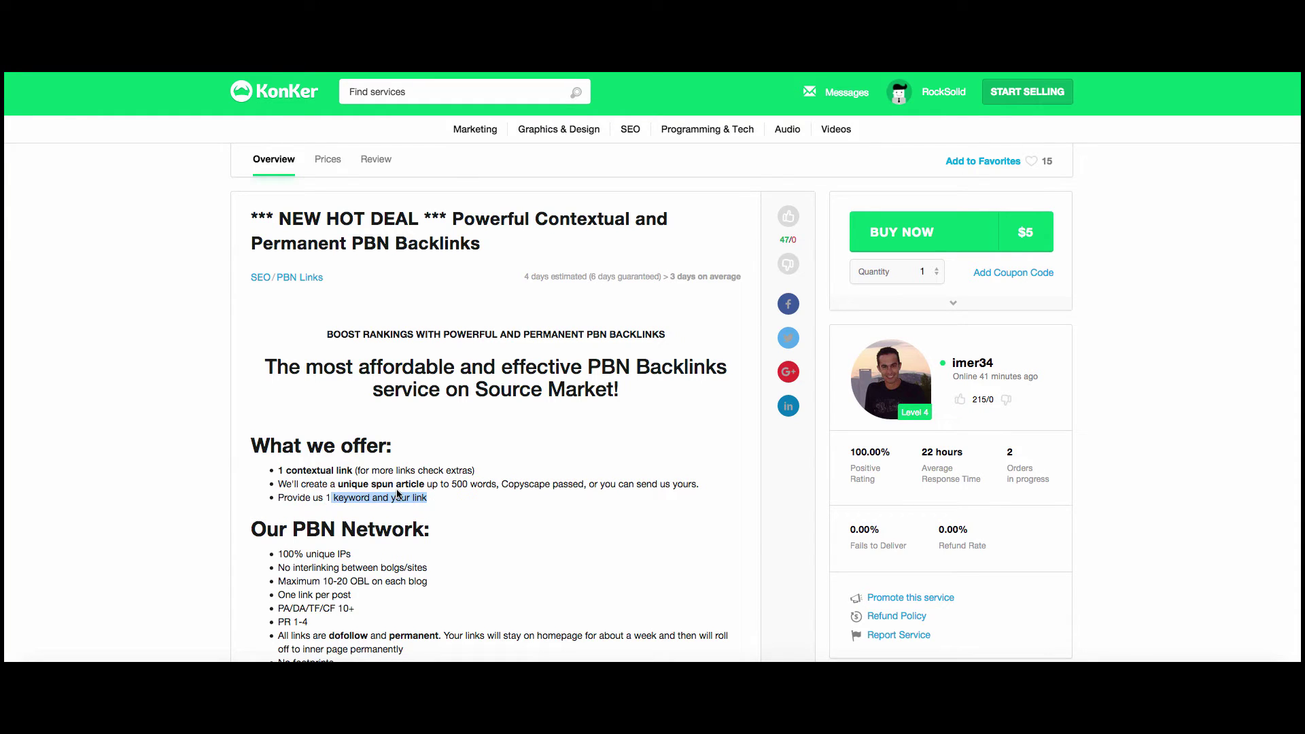
left_click(482, 446)
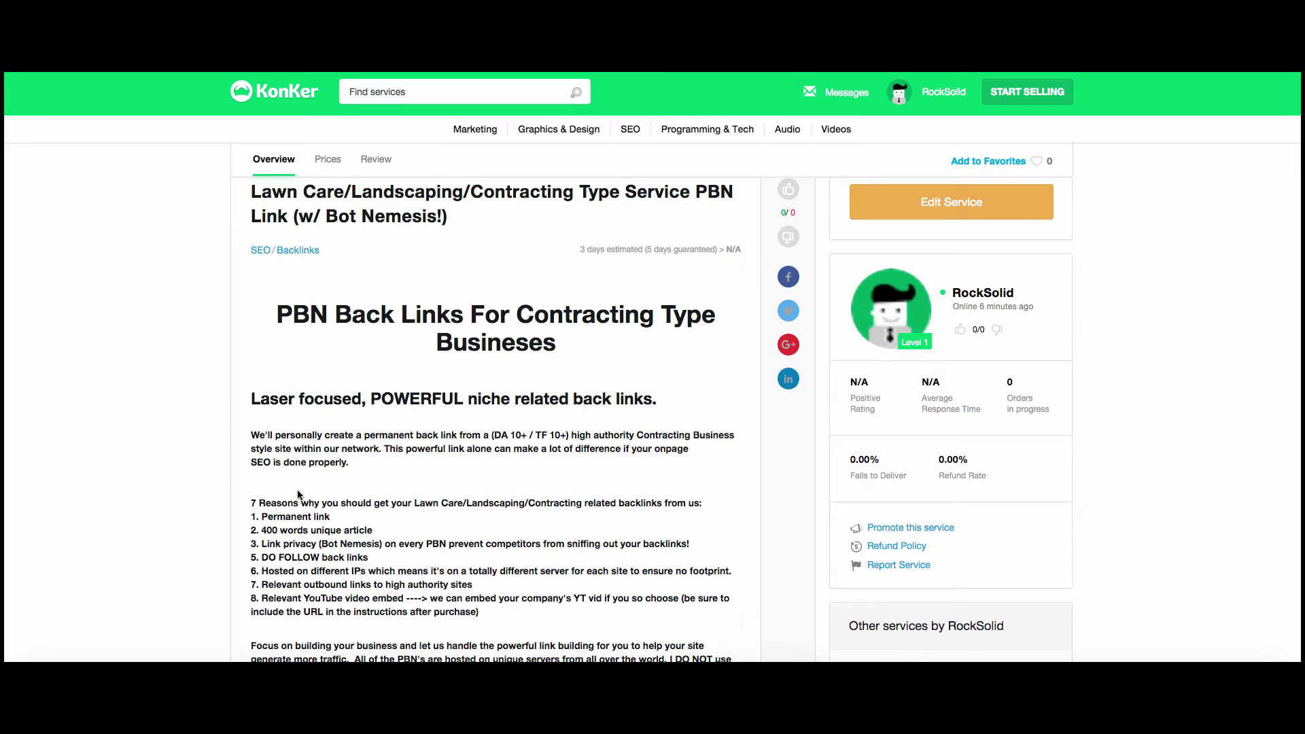
left_click_drag(371, 601, 445, 601)
left_click(439, 602)
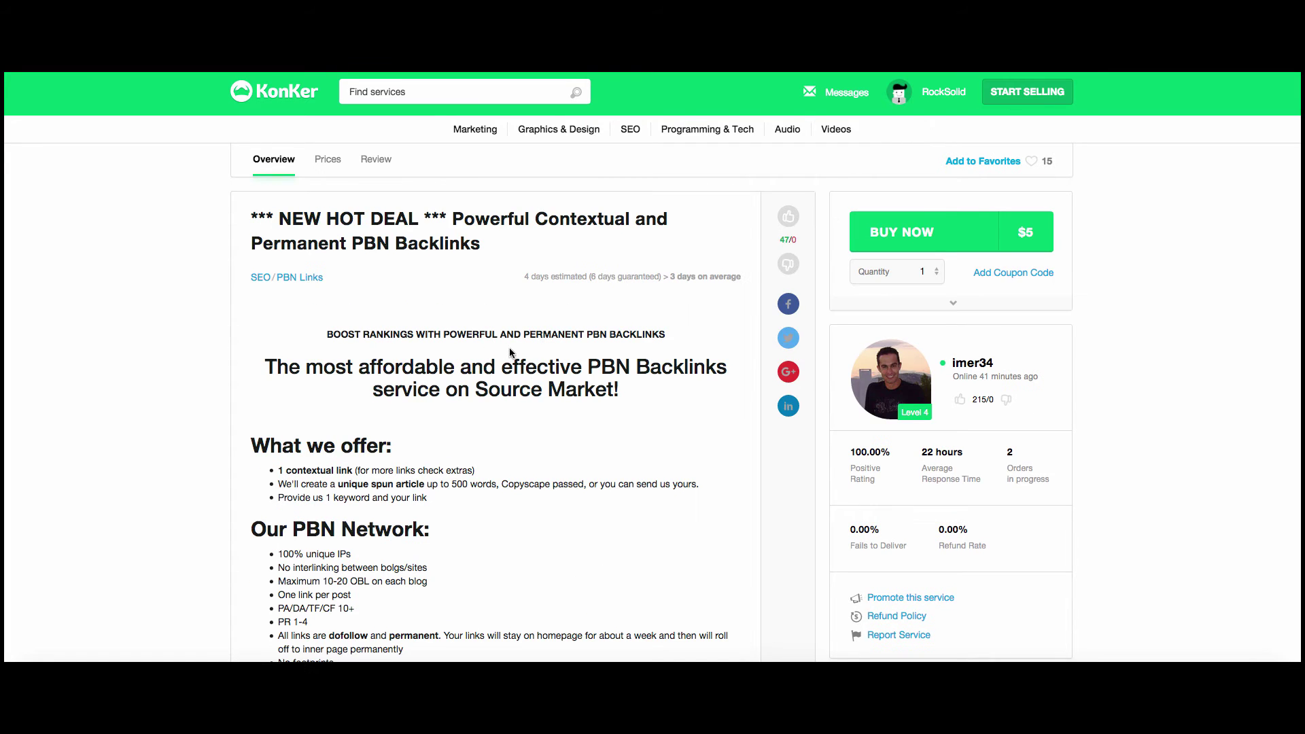
scroll(522, 358, "down", 15)
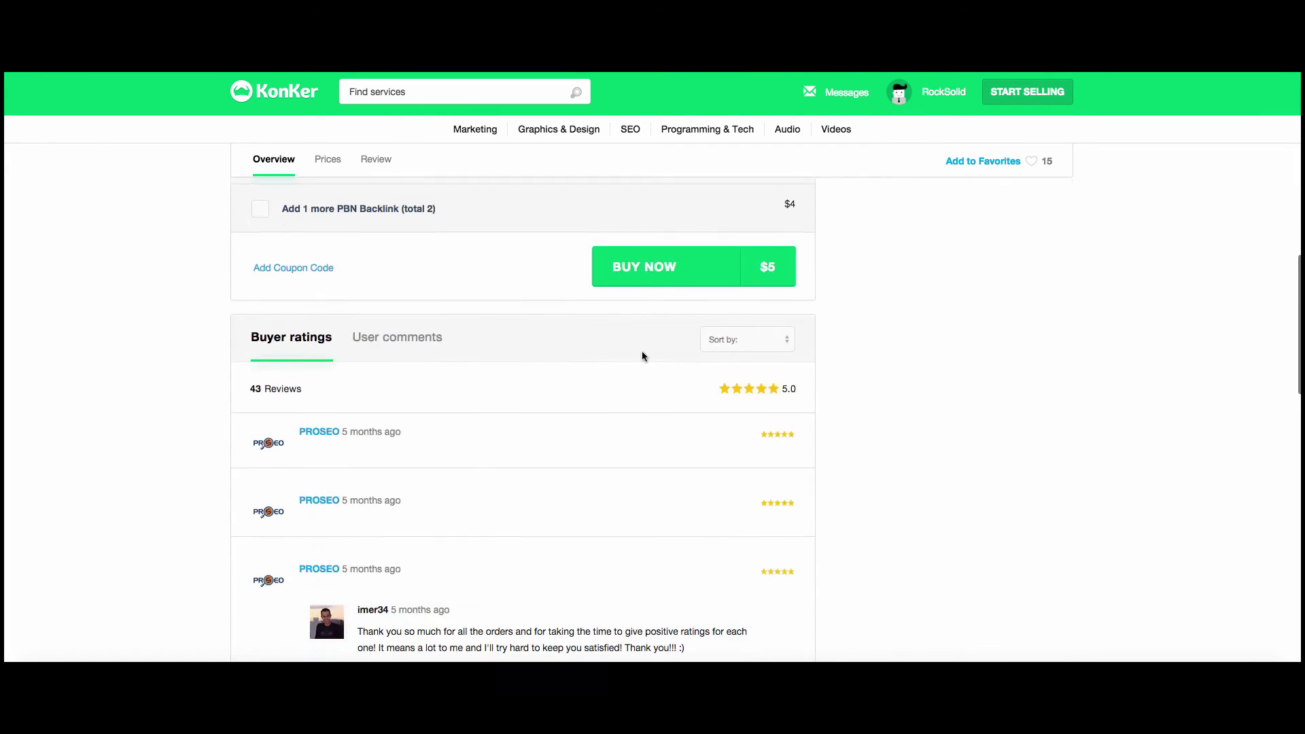
scroll(642, 356, "down", 3)
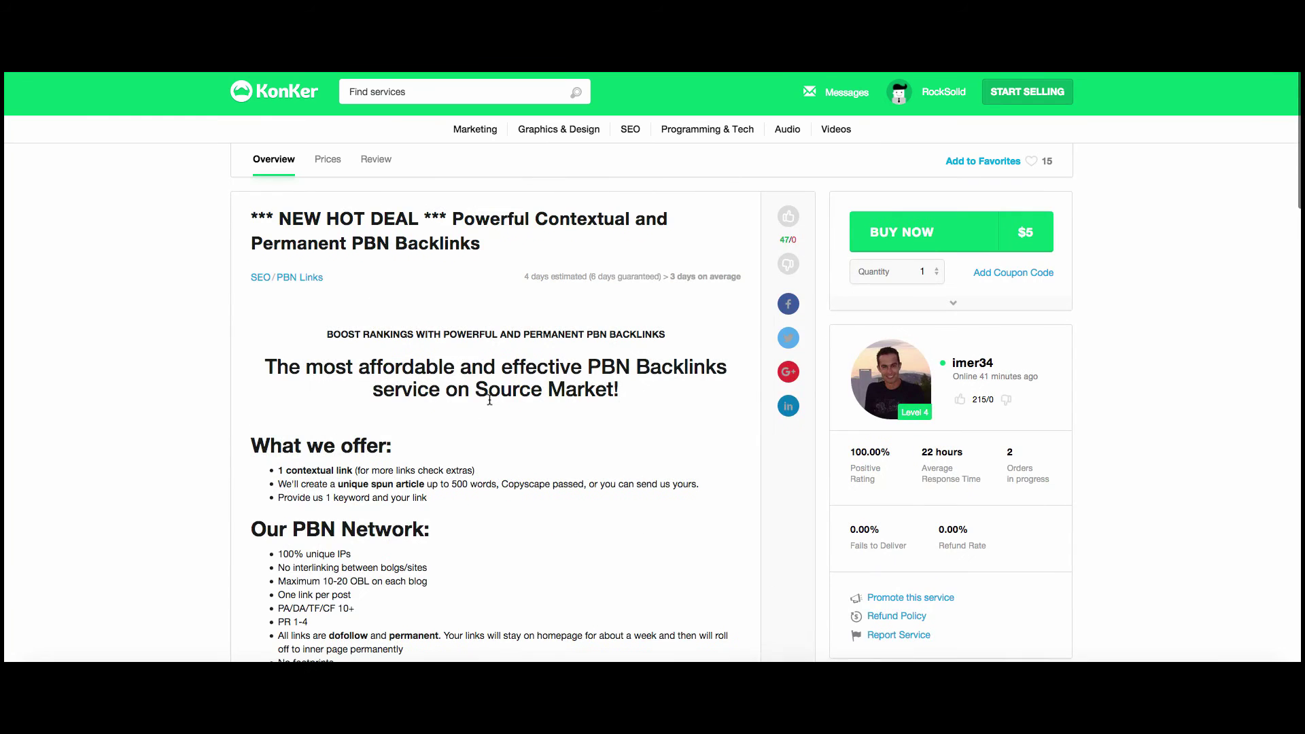
scroll(486, 400, "down", 5)
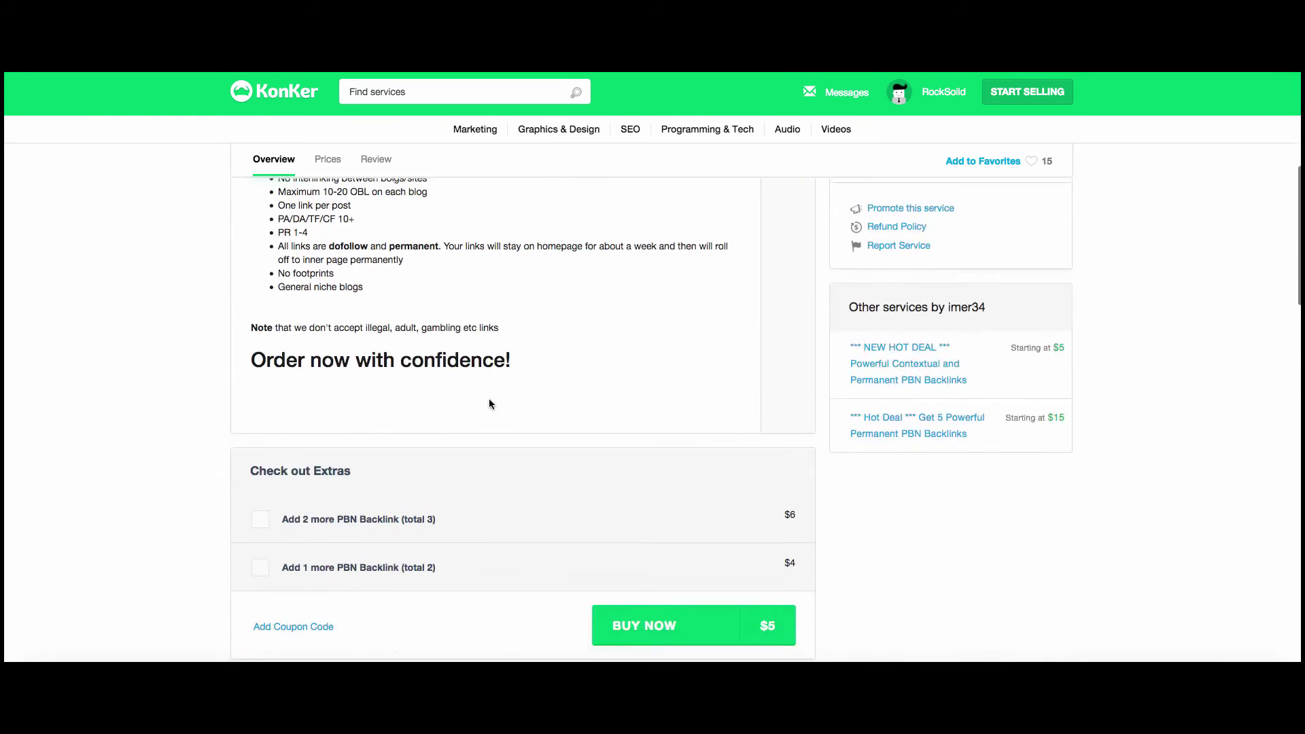
scroll(490, 404, "down", 10)
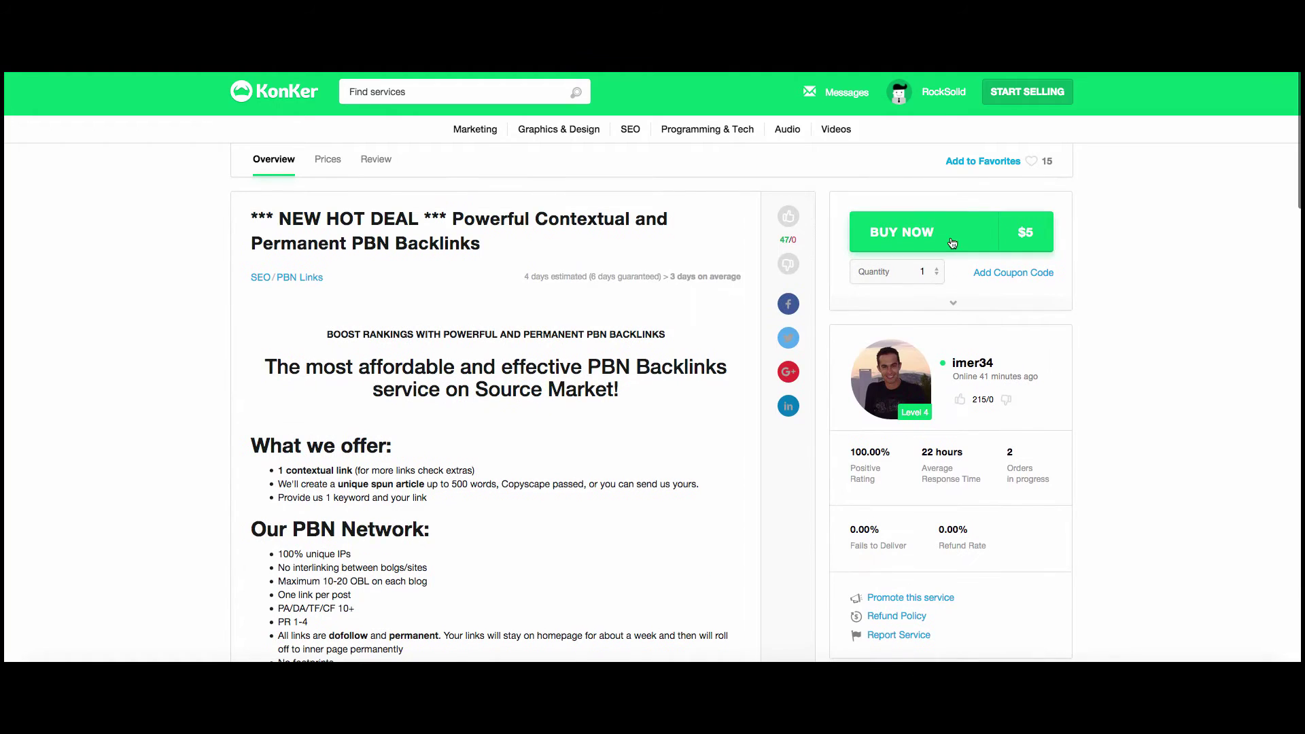
Buy one "Powerful Contextual and Permanent PBN Backlinks" service and start a reply to the seller's request on the order page
left_click(952, 244)
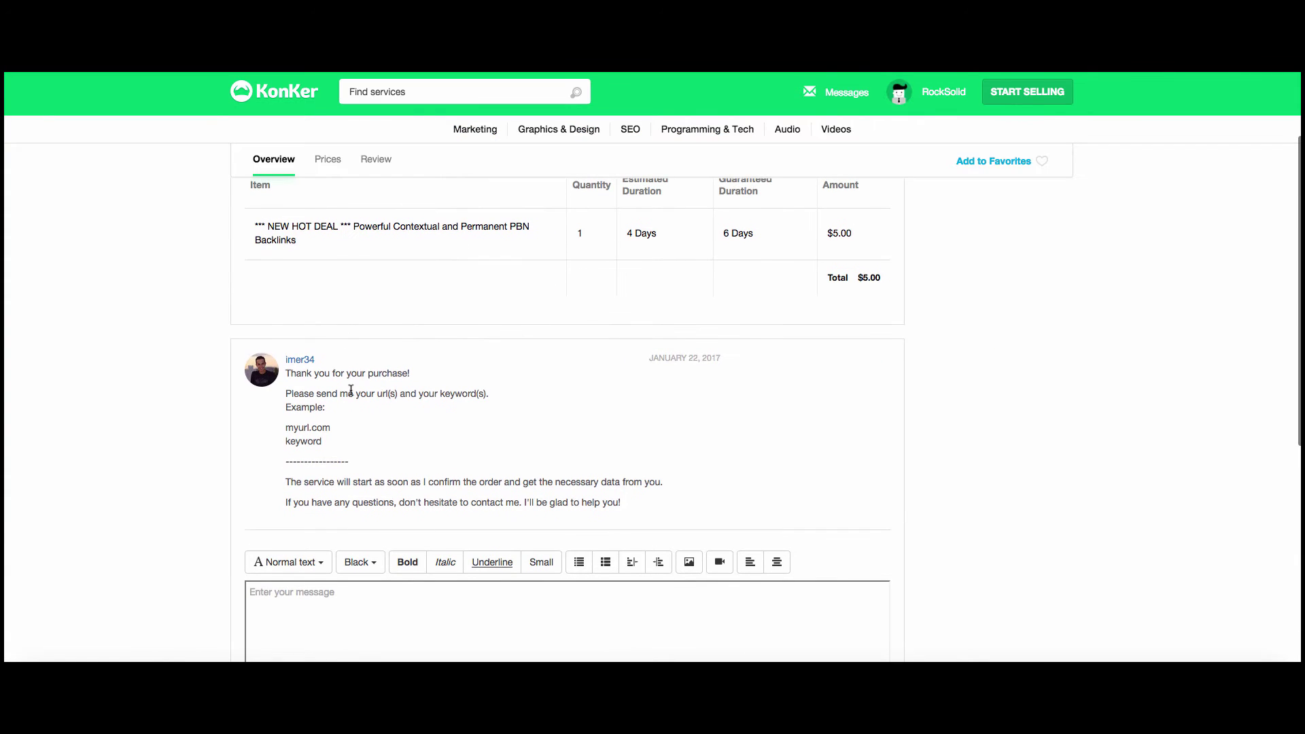
scroll(279, 407, "down", 1)
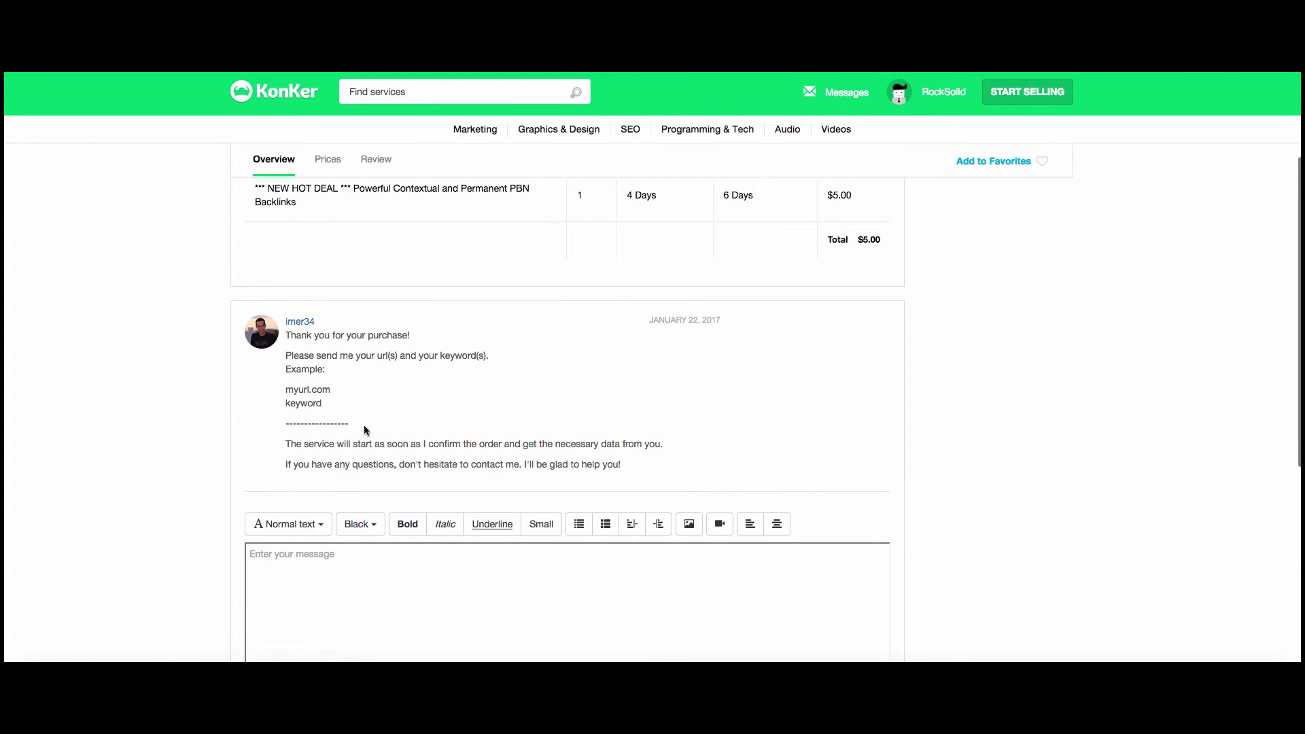
left_click(288, 556)
scroll(283, 556, "down", 1)
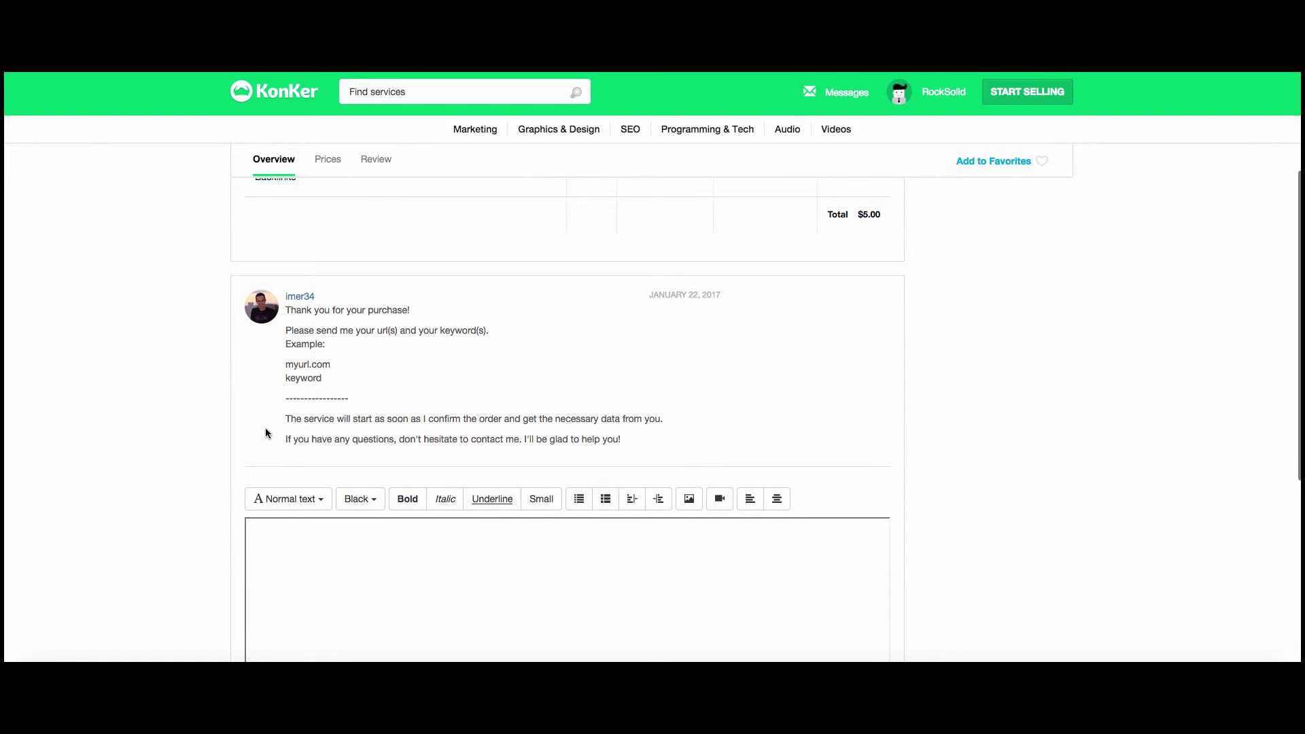
Copy the URL of the published "Lawn Care Service Champlin, MN" page from the WordPress site and paste it into the KonKer order message
left_click(161, 658)
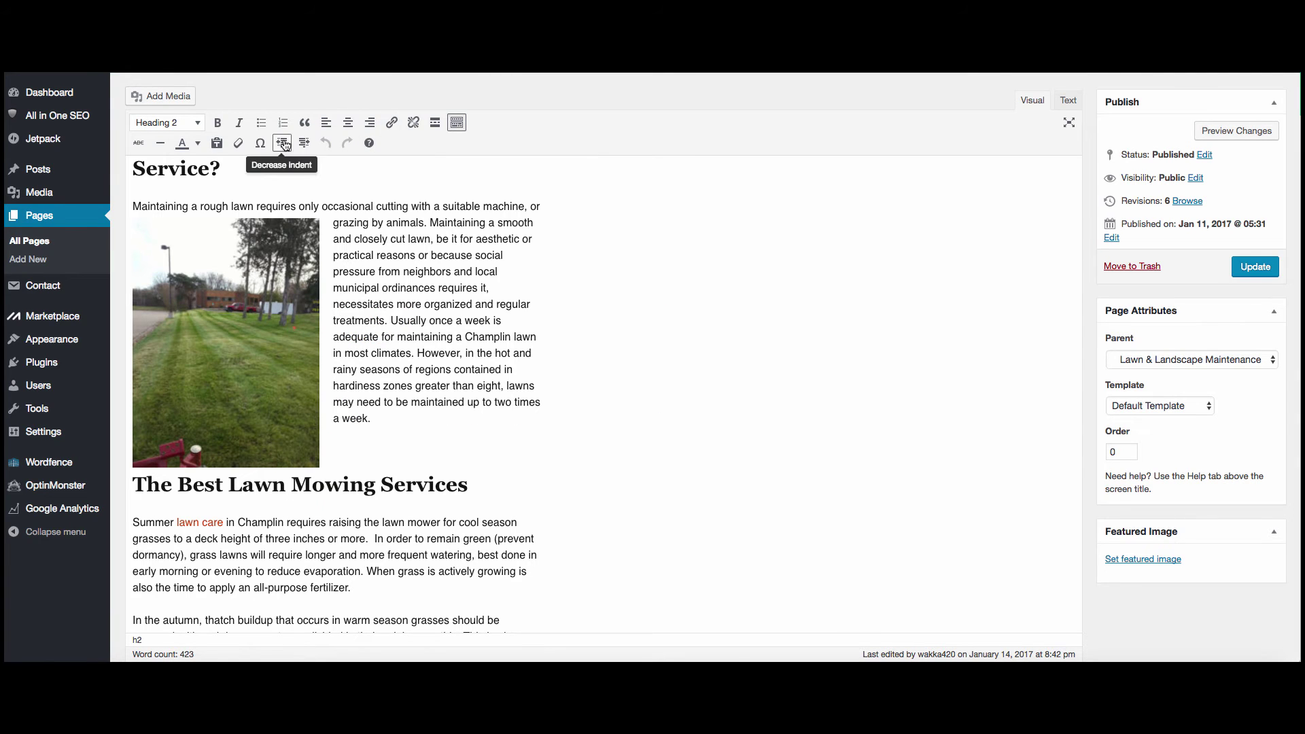
scroll(351, 231, "up", 5)
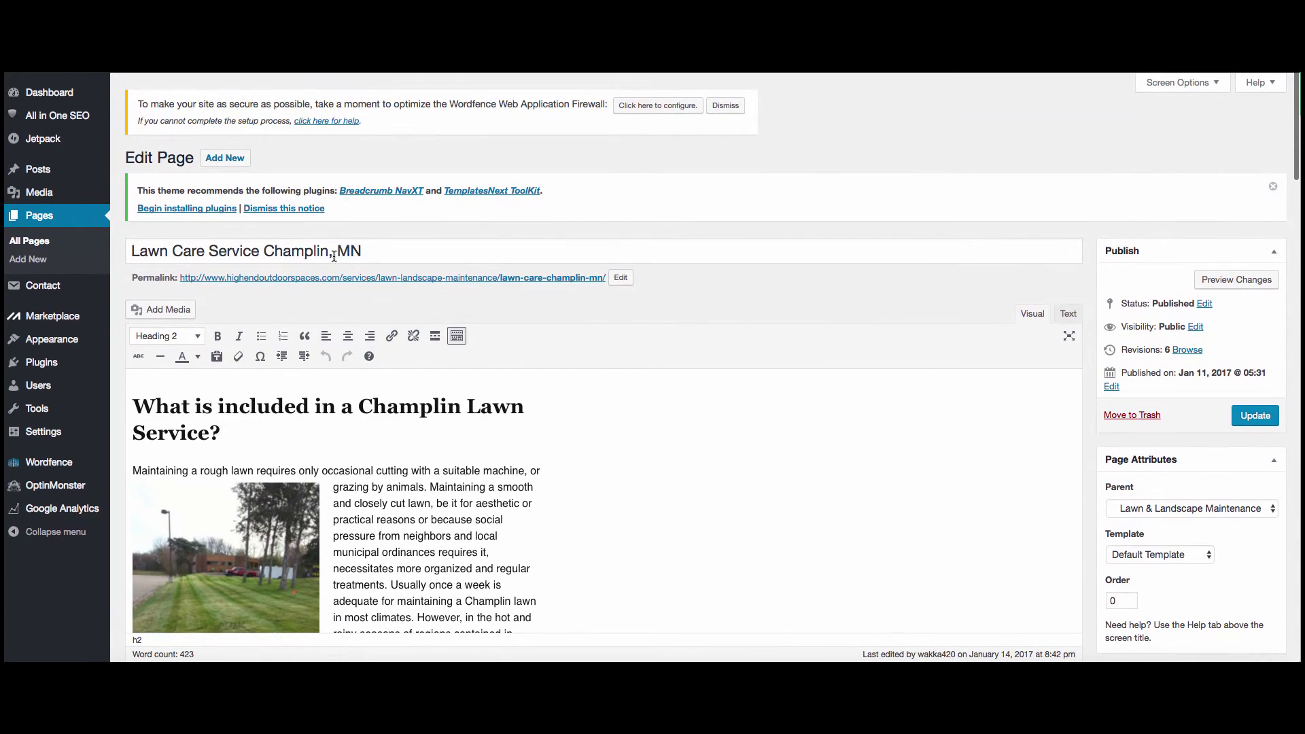
left_click(415, 277)
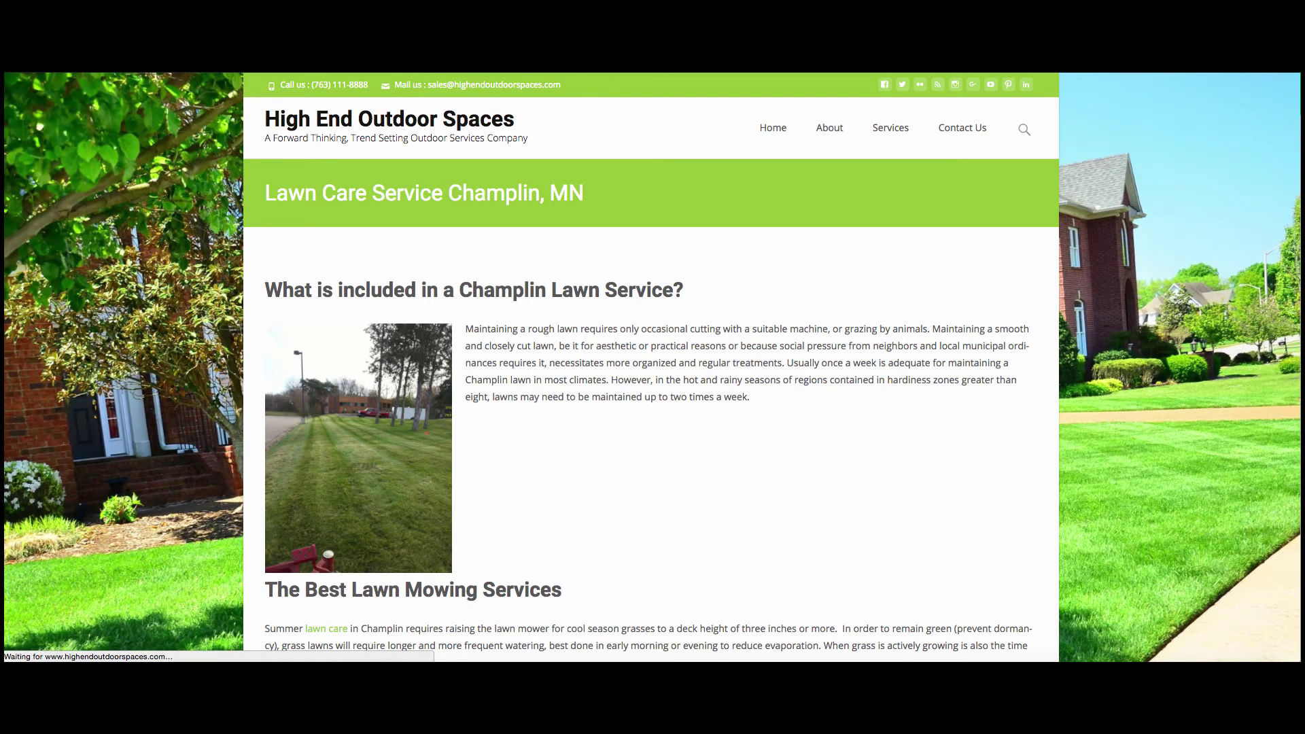
right_click(388, 60)
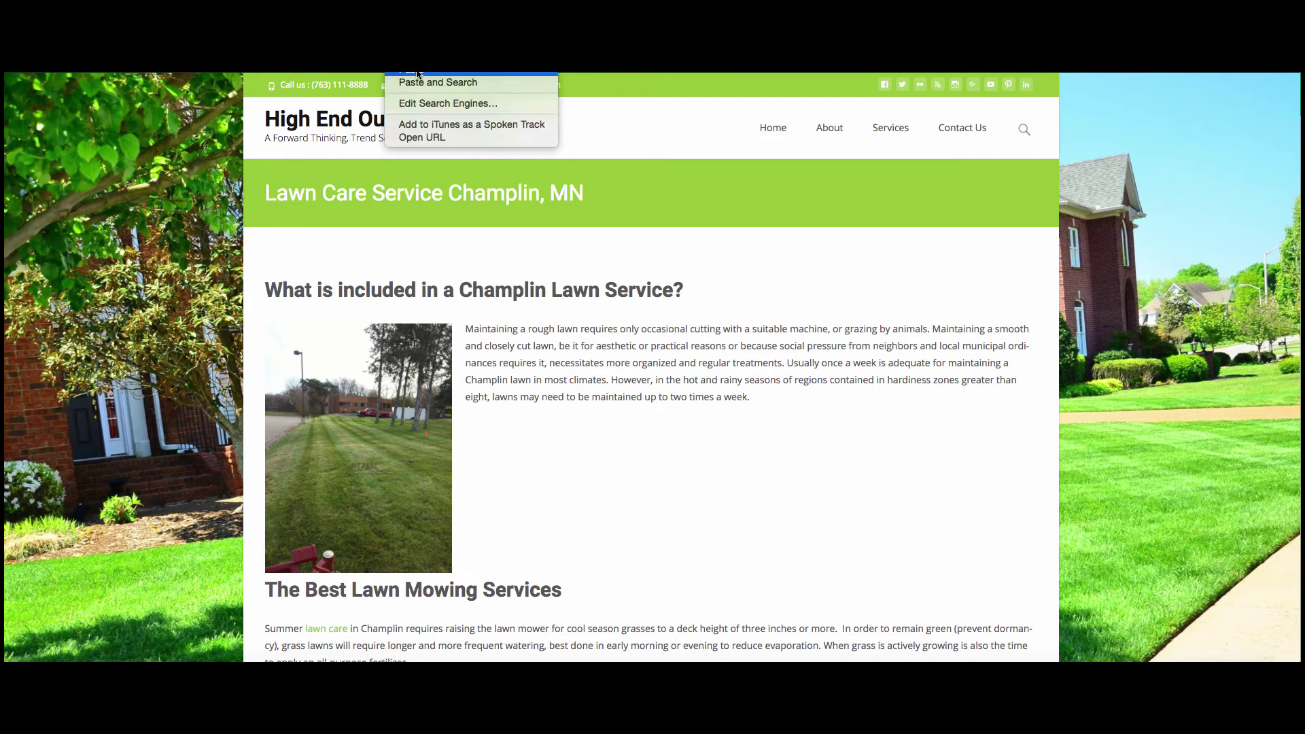
left_click(418, 278)
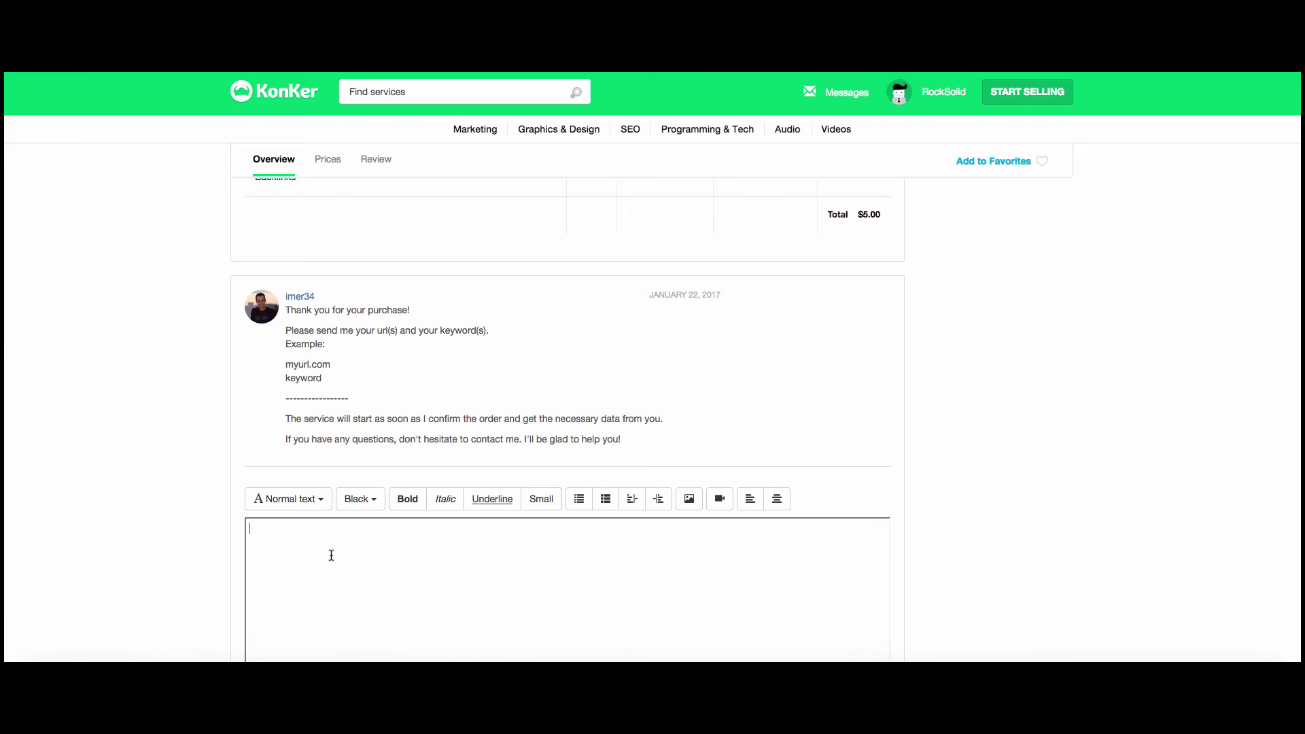
right_click(319, 548)
left_click(342, 573)
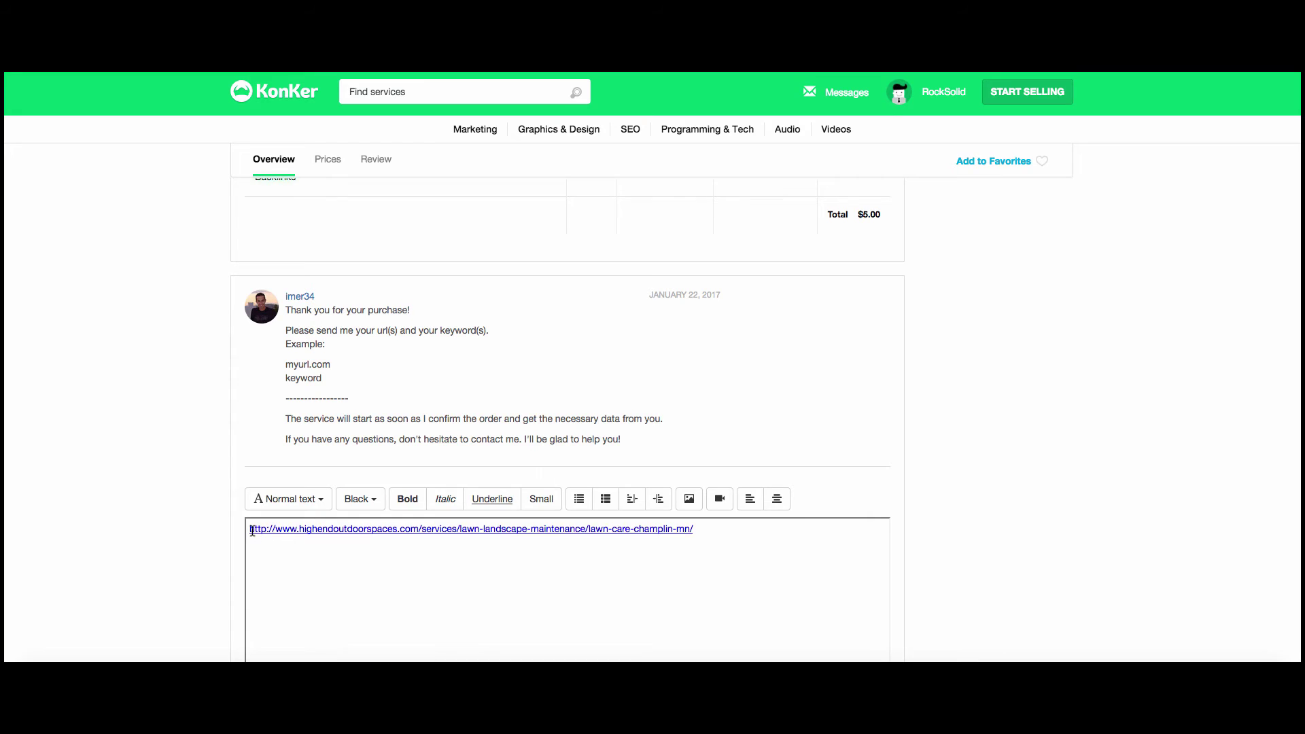
Add the label "URL:" above the pasted link and "Keyword:" with "Lawn Care Service Champlin MN" below it, separated by blank lines
key("Return")
key("Return")
key("Up")
key("Up")
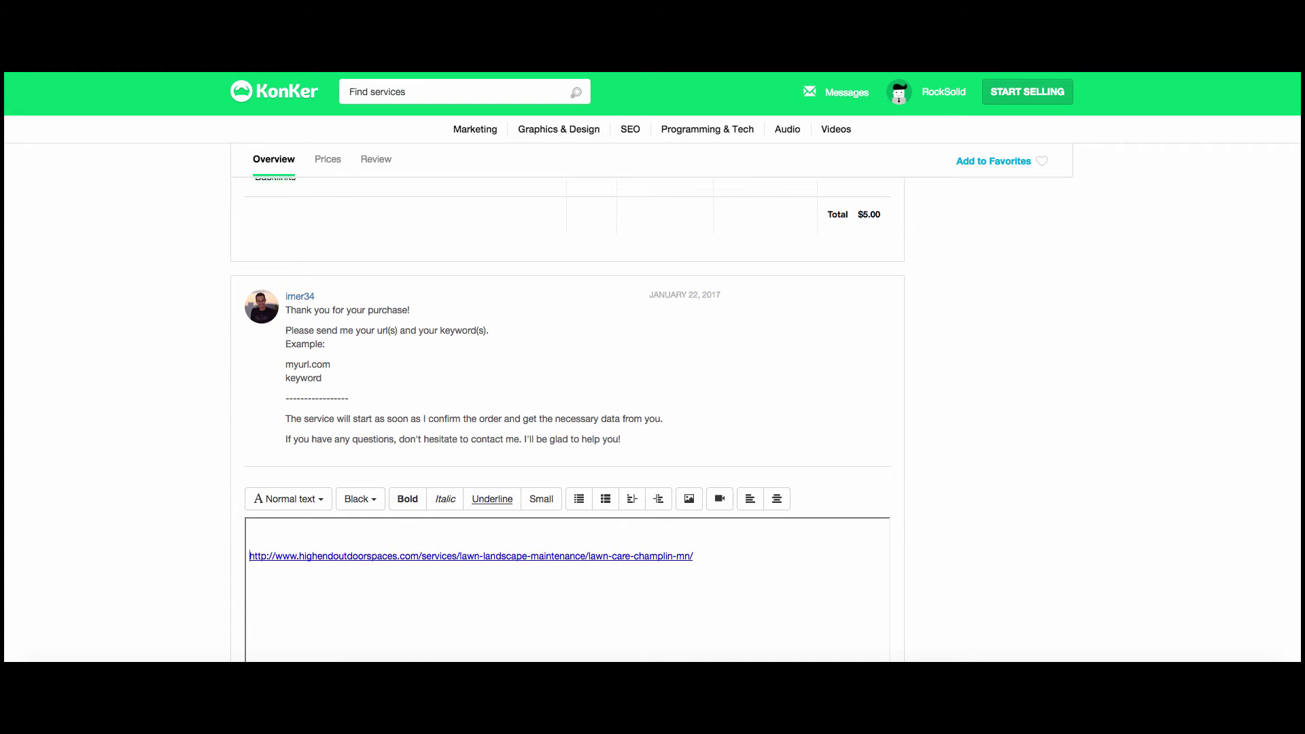
type("URL")
type("Keyword:")
key("Return")
key("Return")
type("Lawn Care Service Champlin MN")
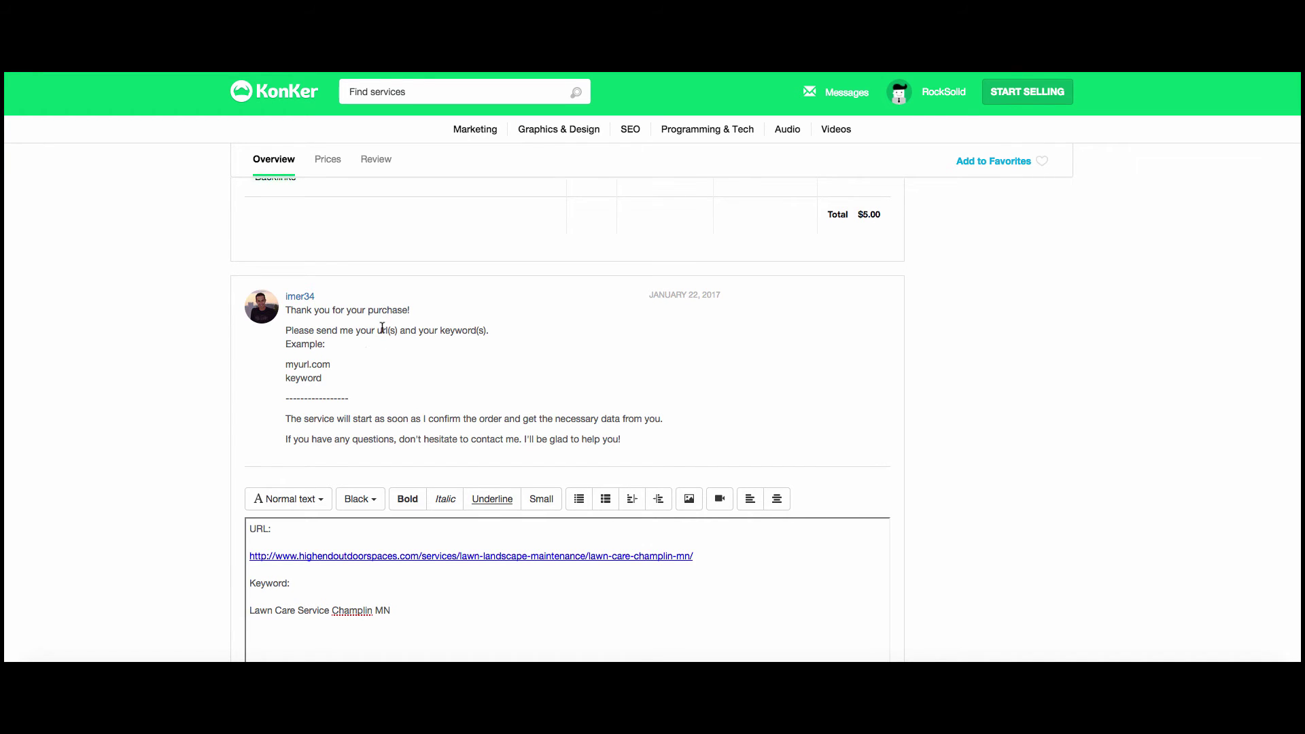
Send the order message with the page URL and keyword to the seller
scroll(361, 360, "down", 1)
scroll(211, 415, "down", 5)
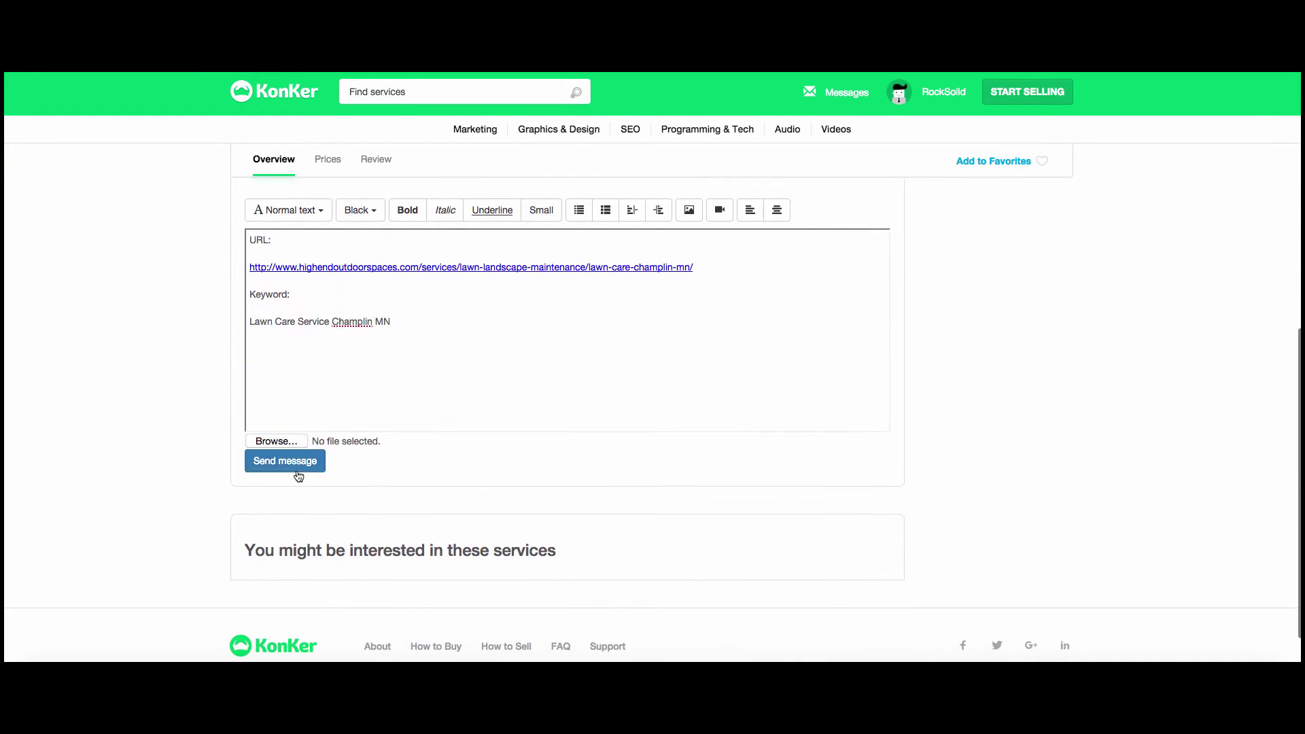
left_click(300, 466)
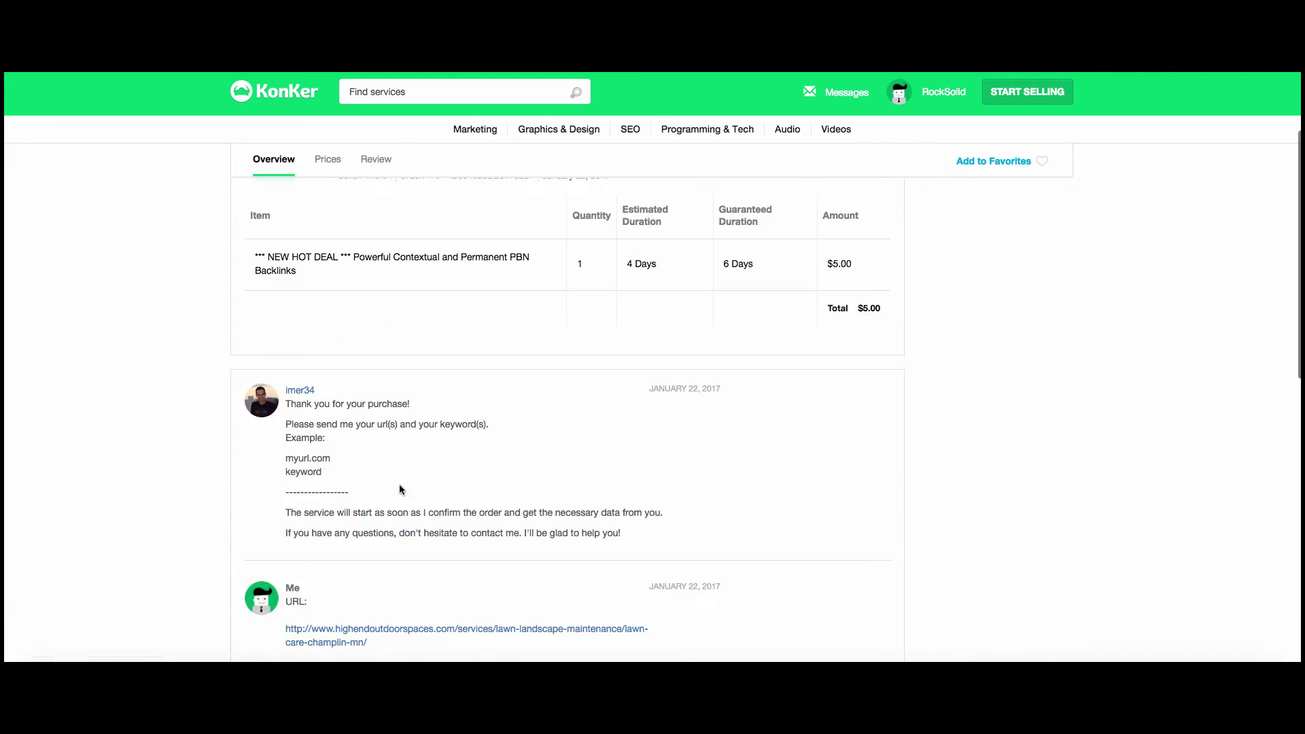
Review the order conversation, checking the seller's instructions against the submitted URL and keyword
scroll(448, 464, "down", 2)
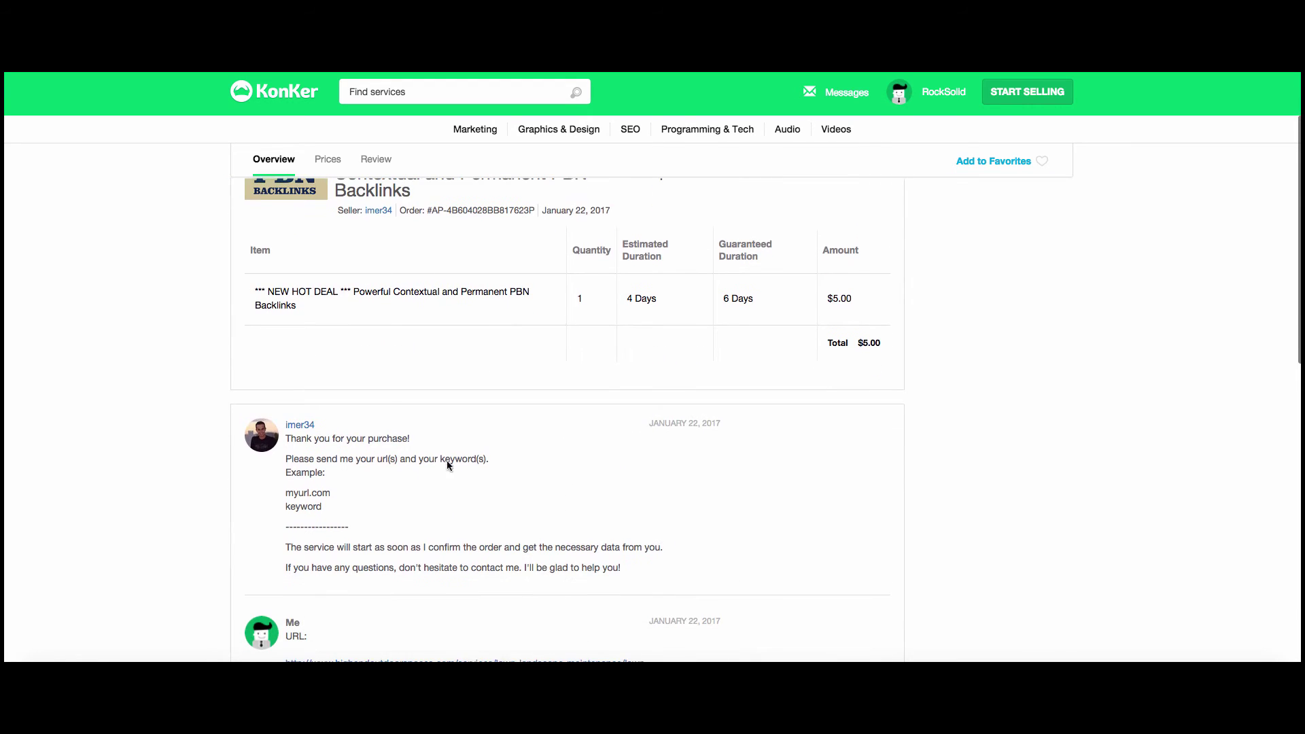
scroll(389, 374, "down", 2)
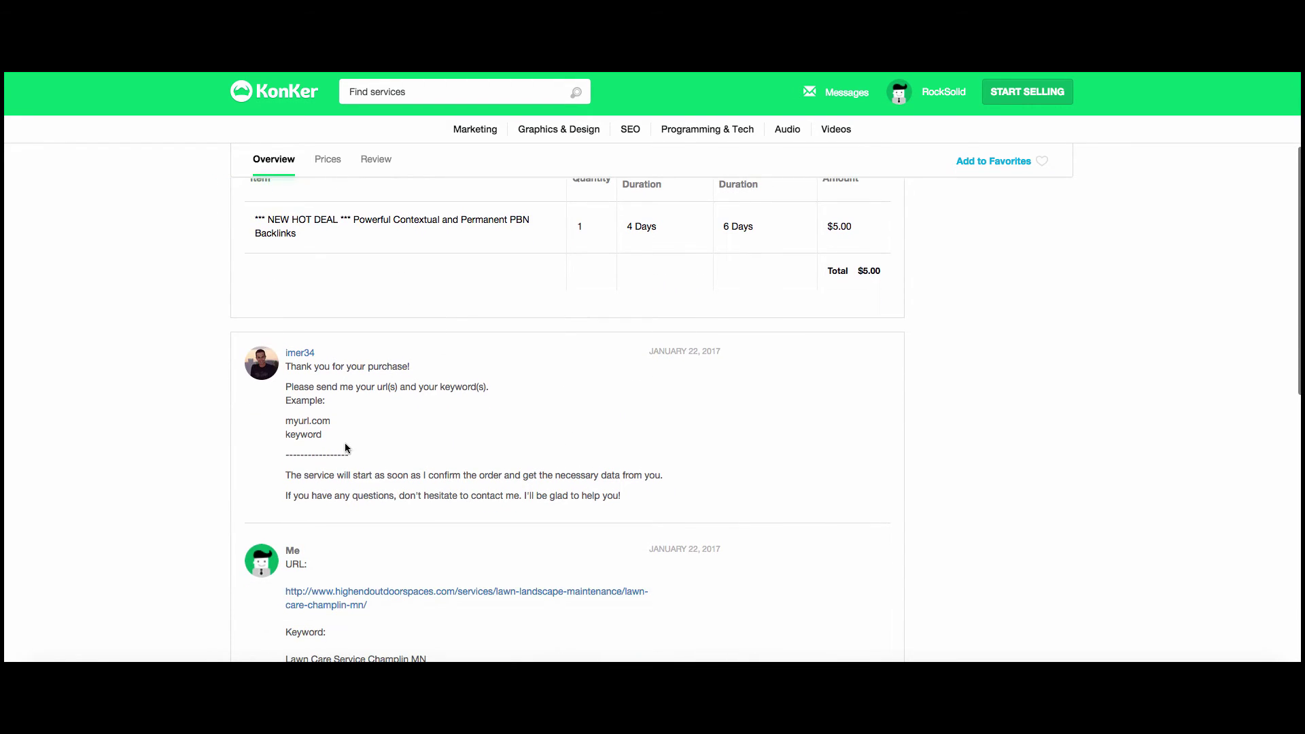
scroll(339, 432, "down", 3)
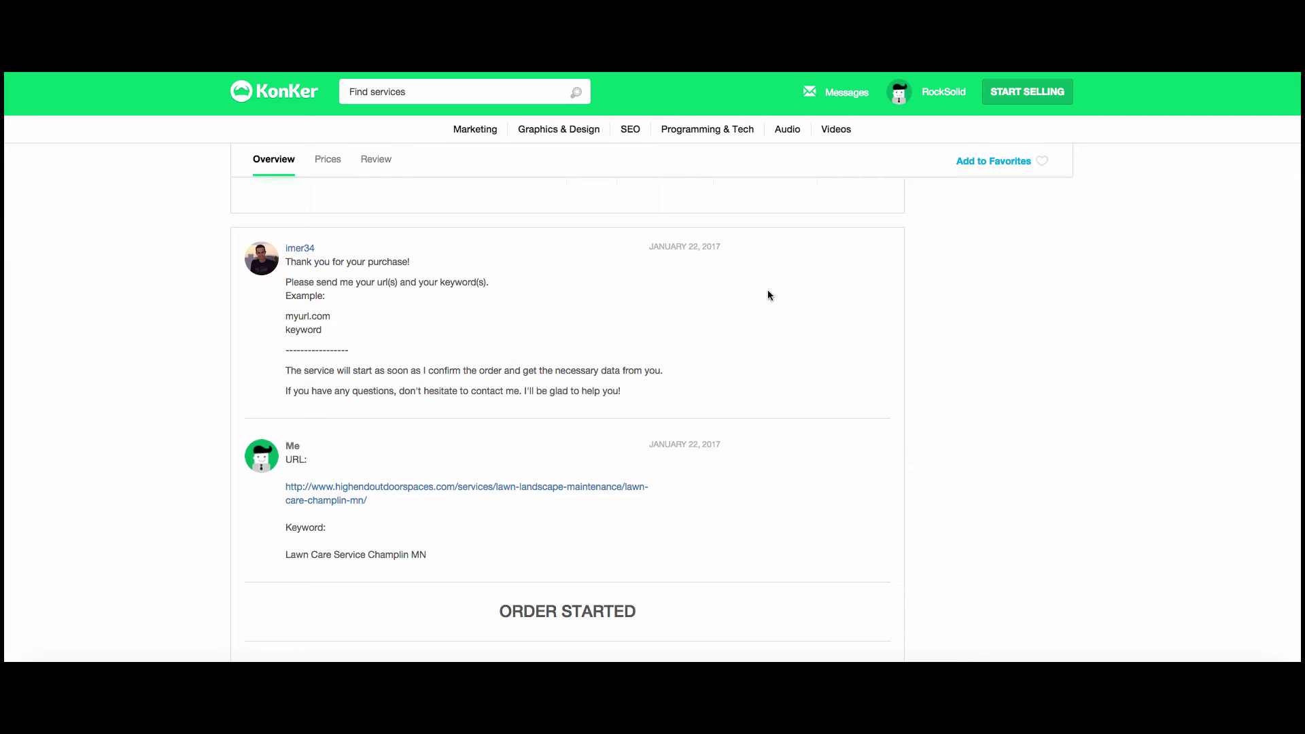
scroll(354, 435, "down", 3)
left_click_drag(294, 435, 397, 438)
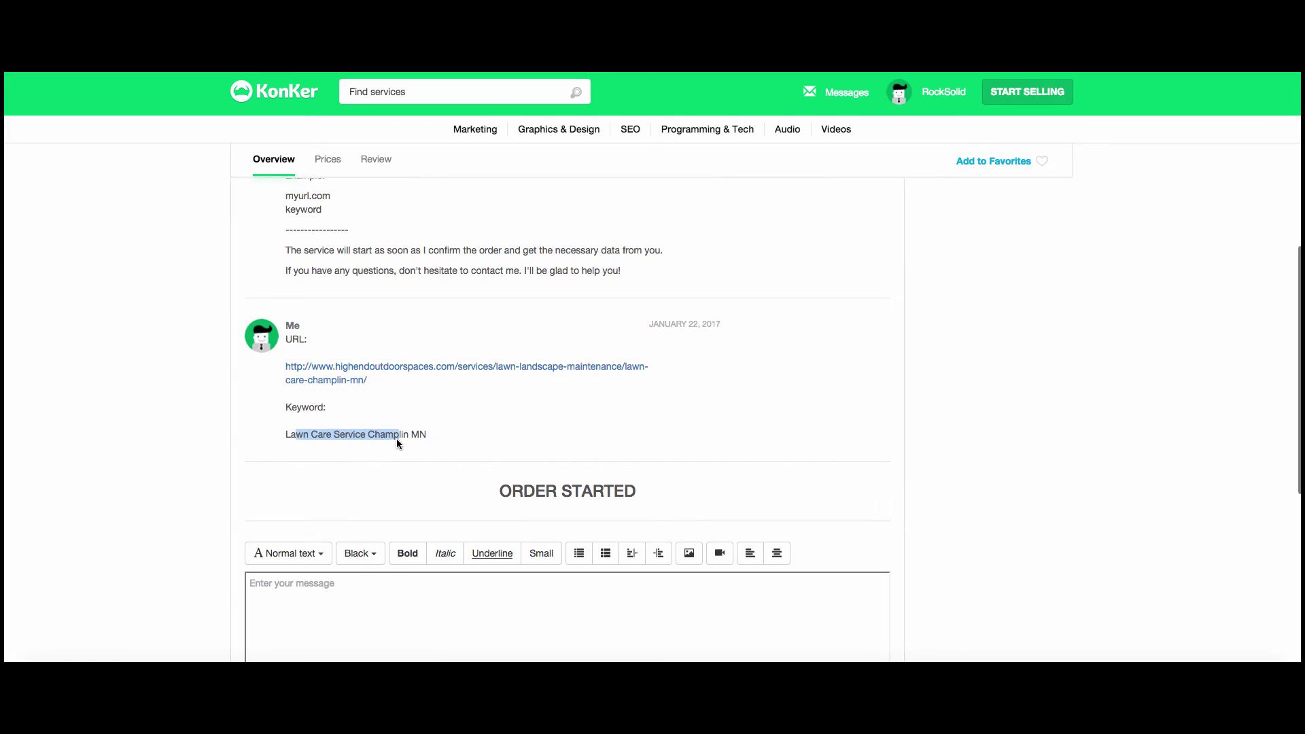
left_click(385, 442)
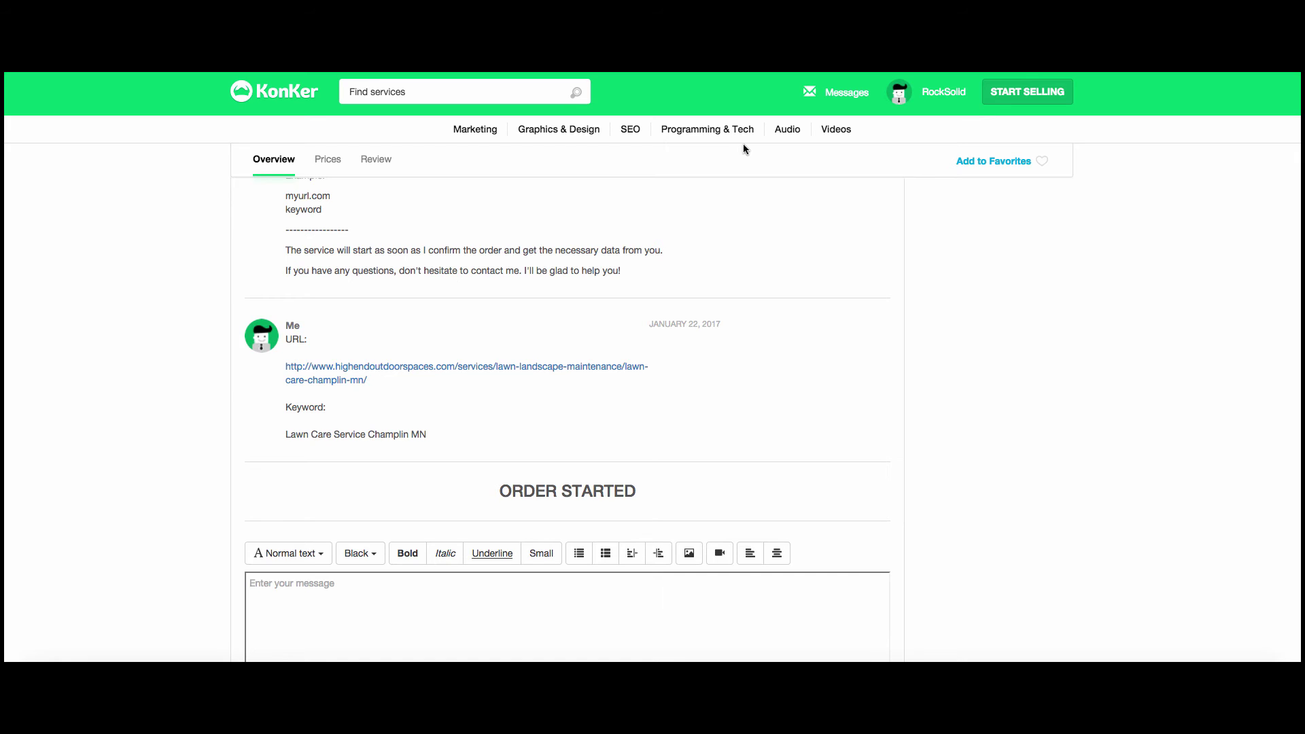
scroll(228, 313, "up", 3)
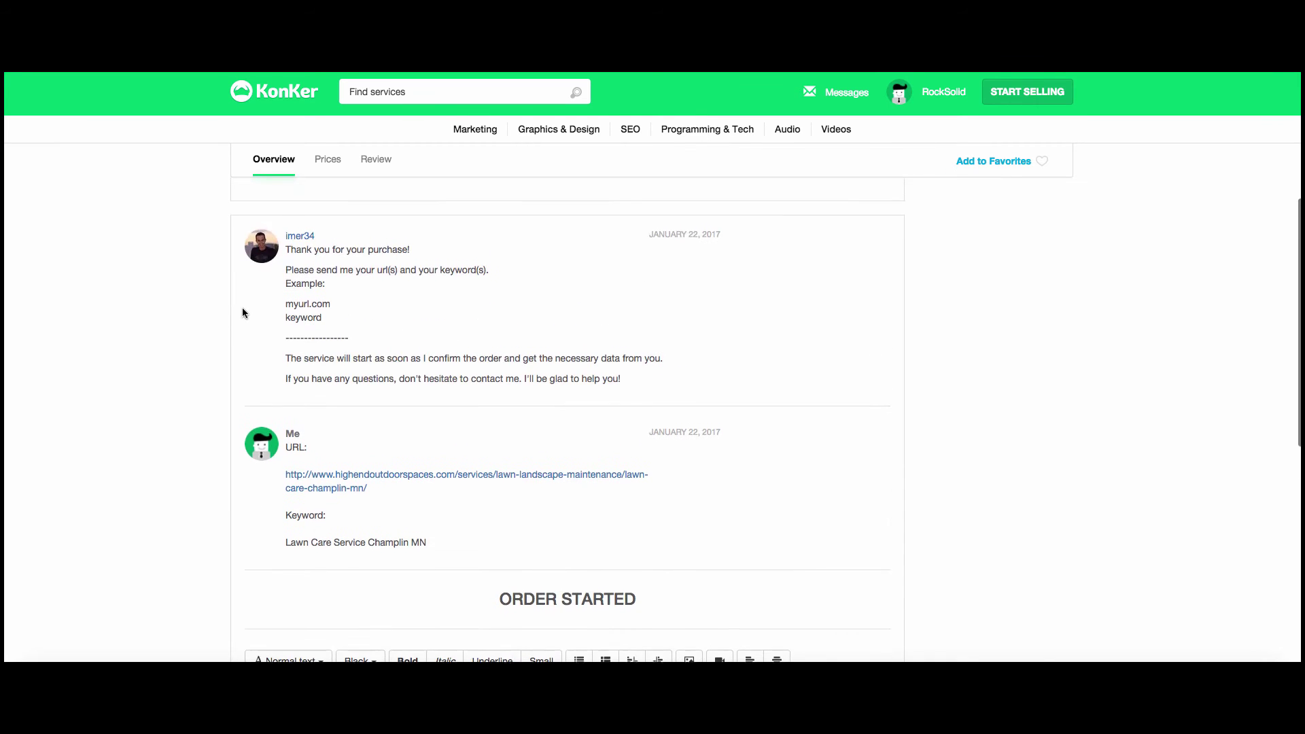
left_click_drag(334, 544, 430, 542)
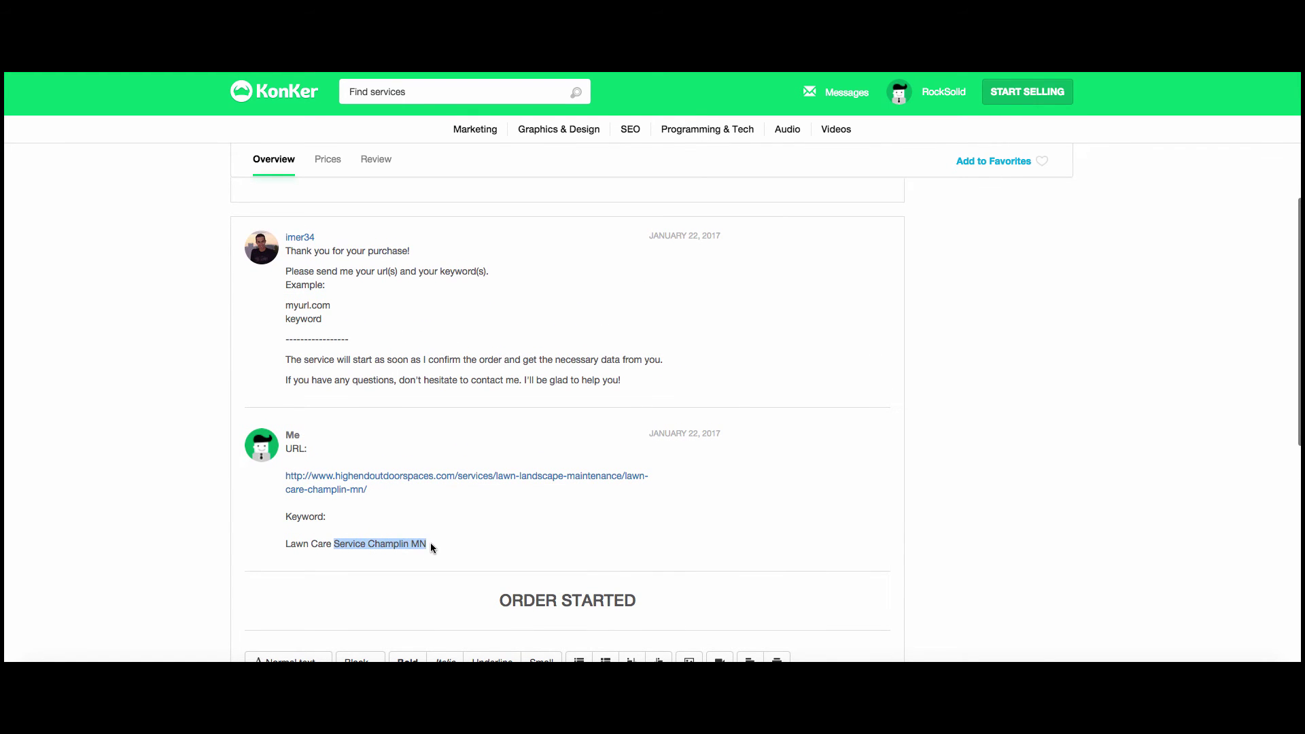
left_click(429, 544)
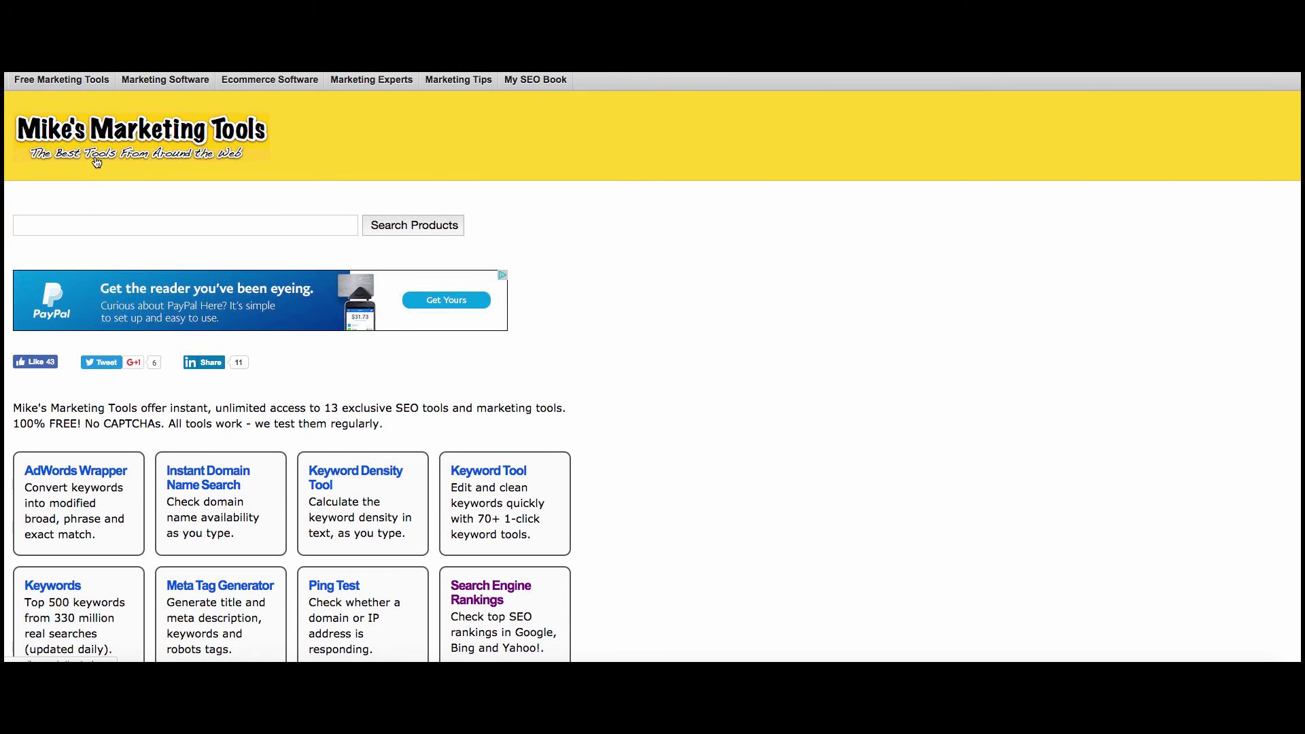
scroll(464, 423, "down", 5)
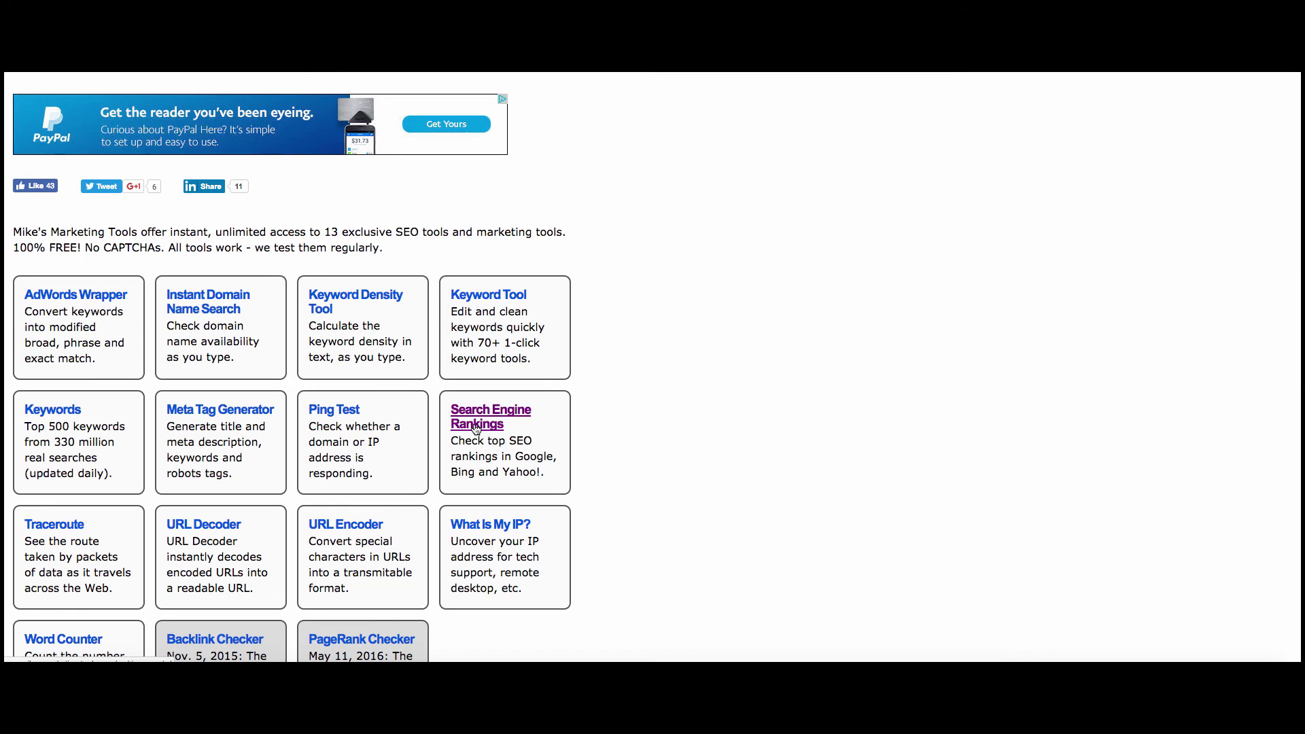
left_click(476, 424)
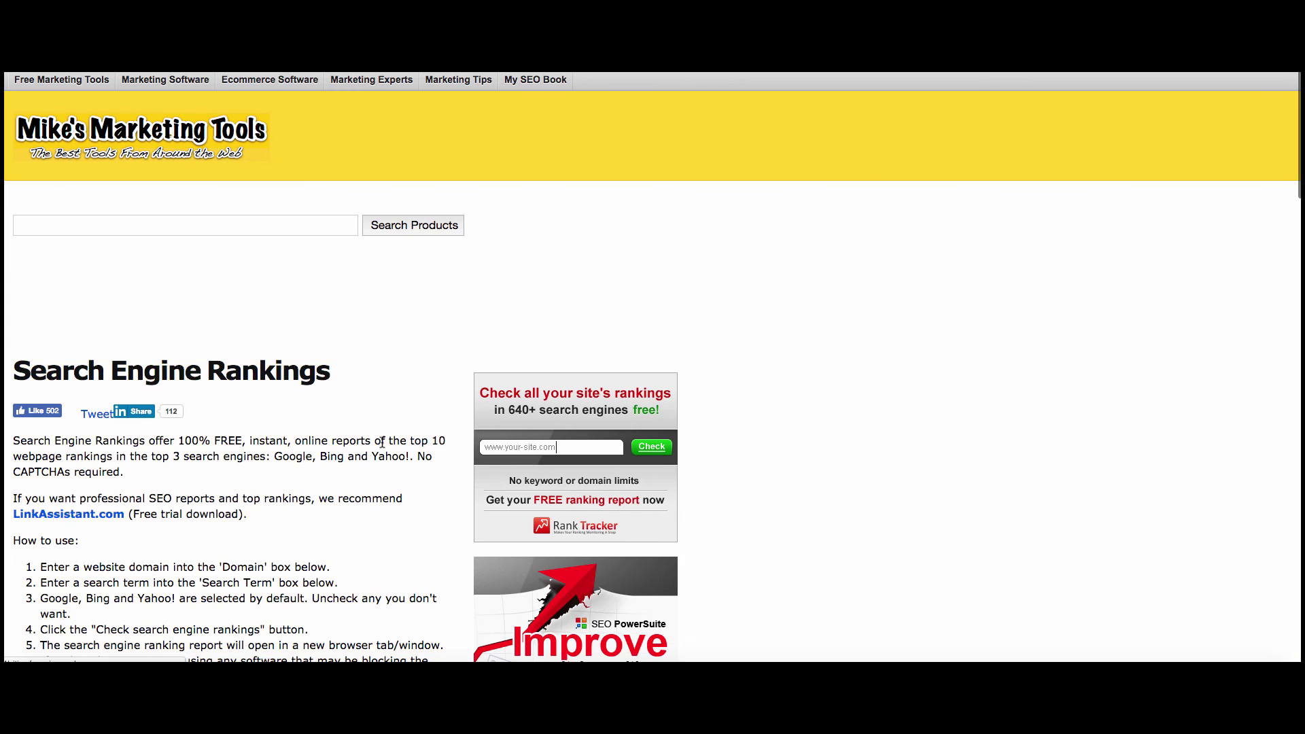
scroll(381, 442, "down", 9)
left_click(230, 424)
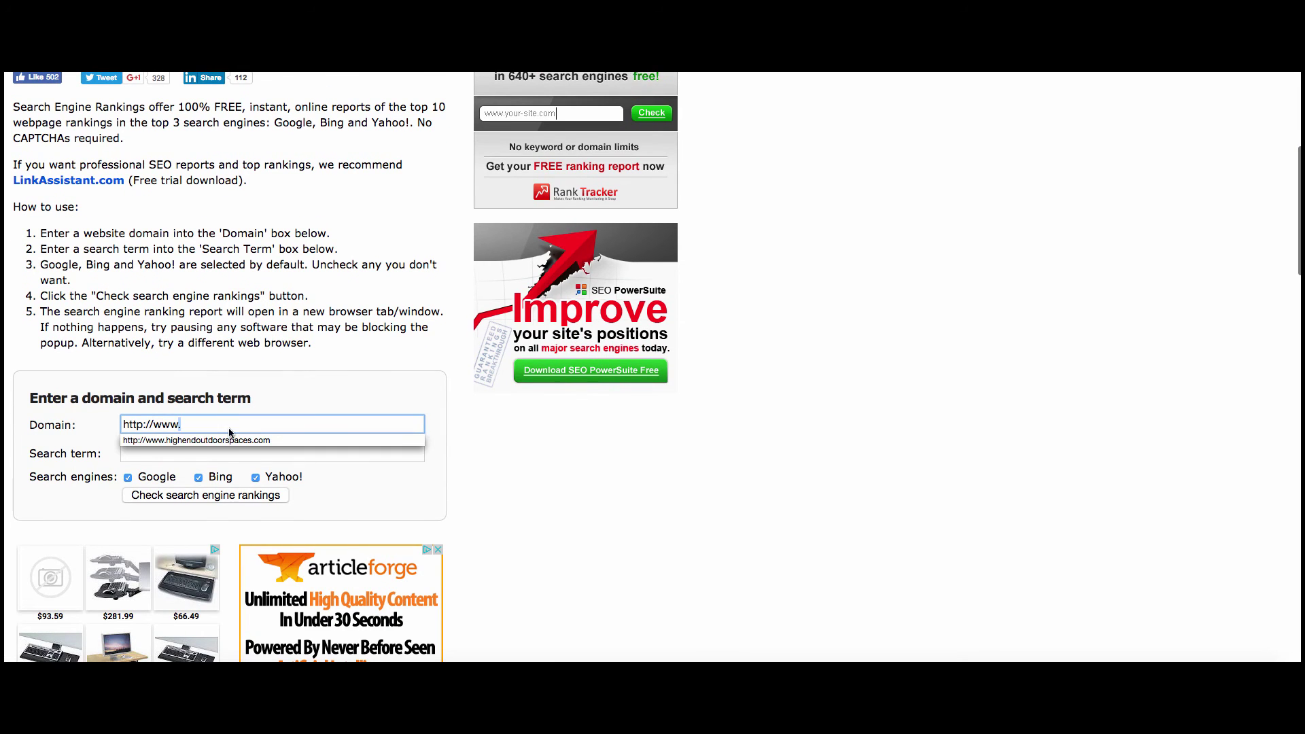
left_click(231, 440)
left_click(260, 451)
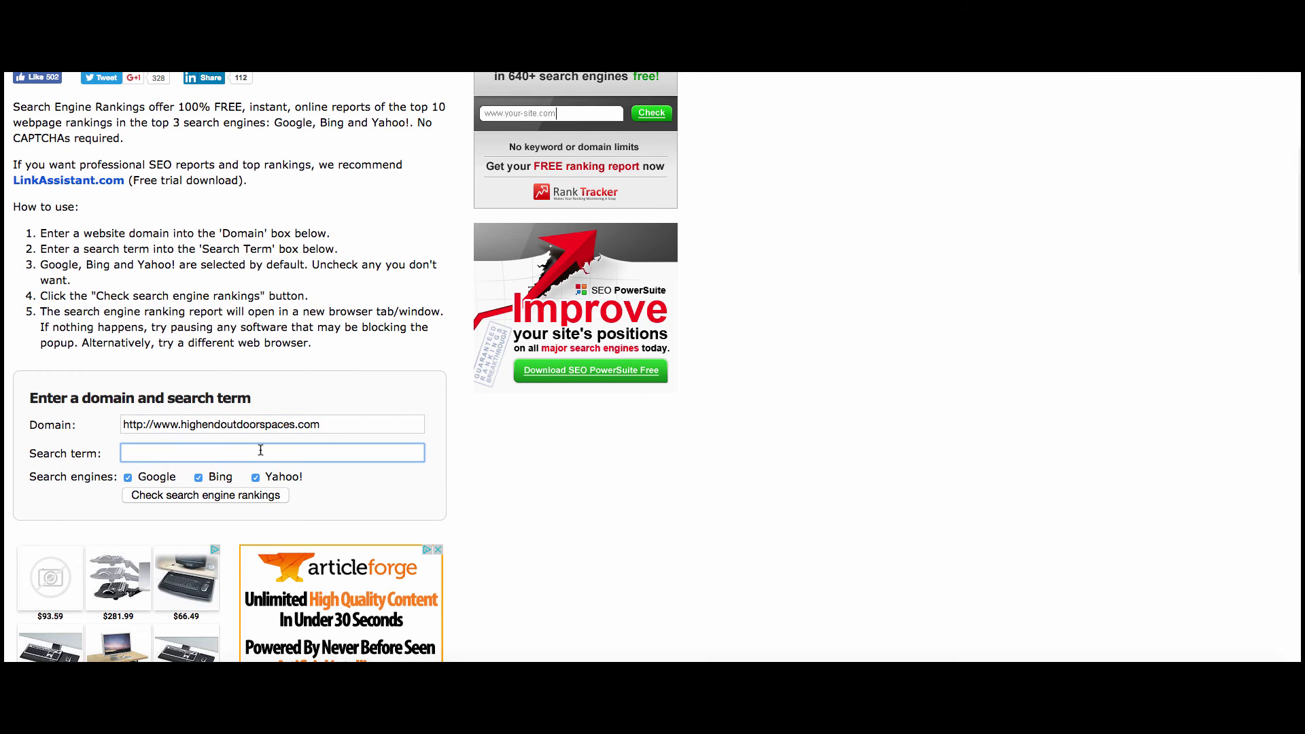
left_click(262, 472)
left_click(206, 495)
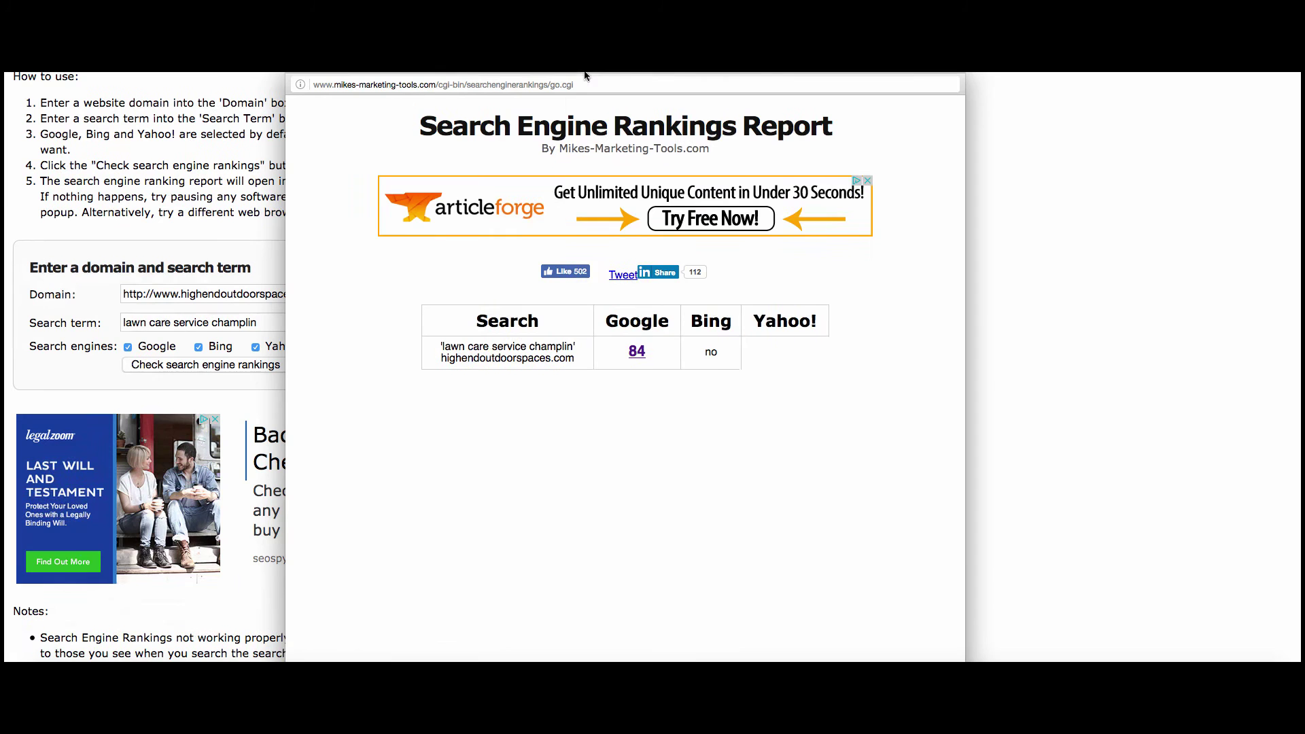